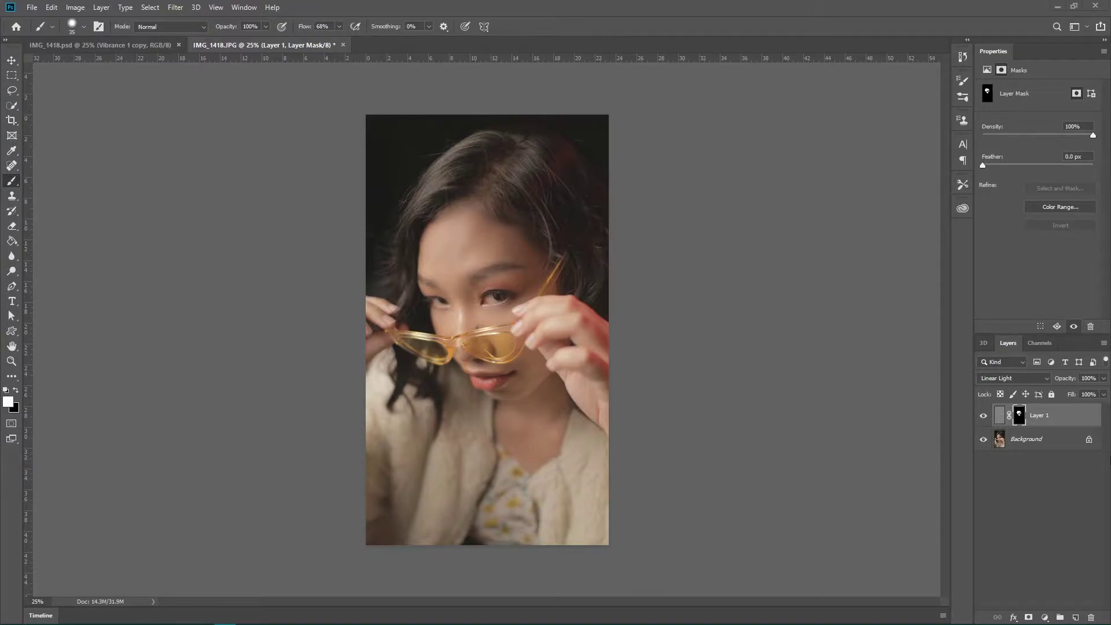
# Delete the old Linear Light Layer 1 and its mask, leaving only the Background.
pyautogui.hotkey('ctrl', 'a')
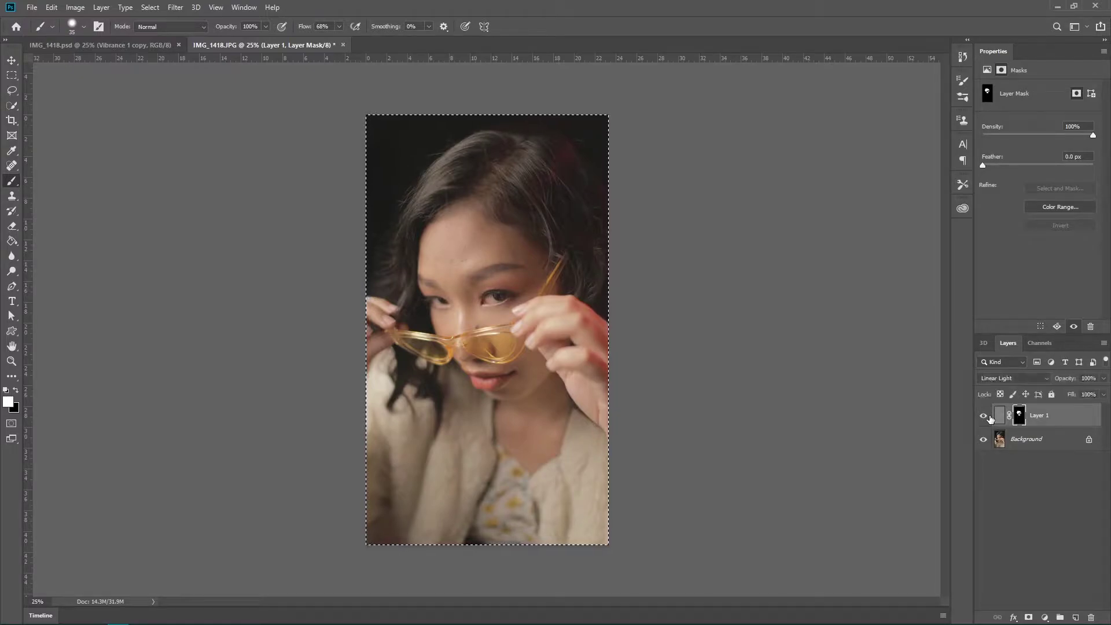
pyautogui.click(982, 415)
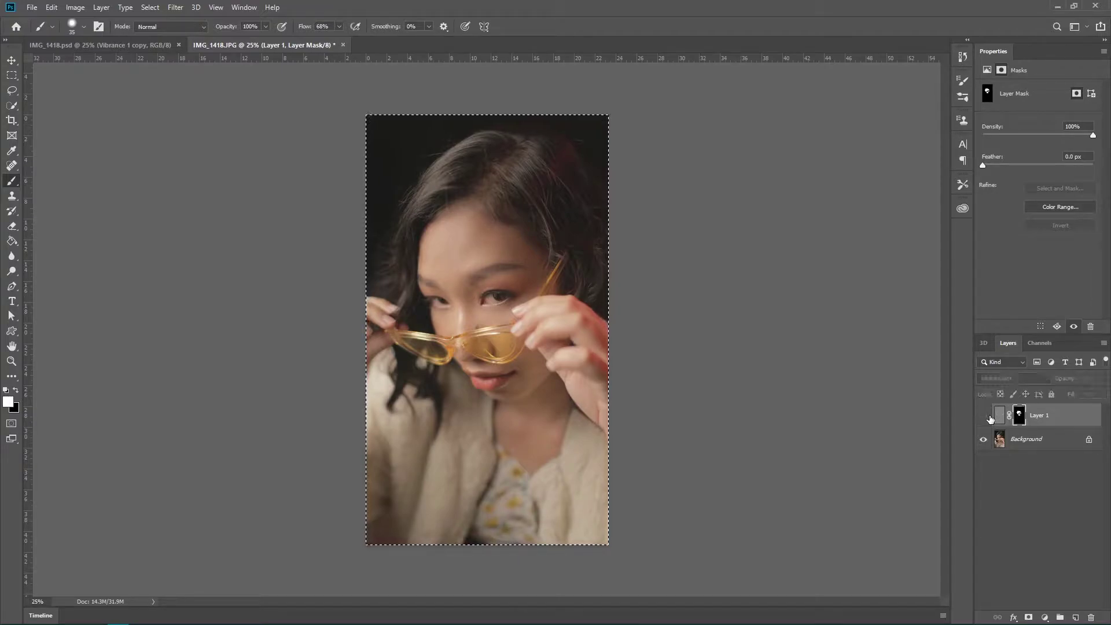
pyautogui.click(983, 416)
pyautogui.click(1068, 523)
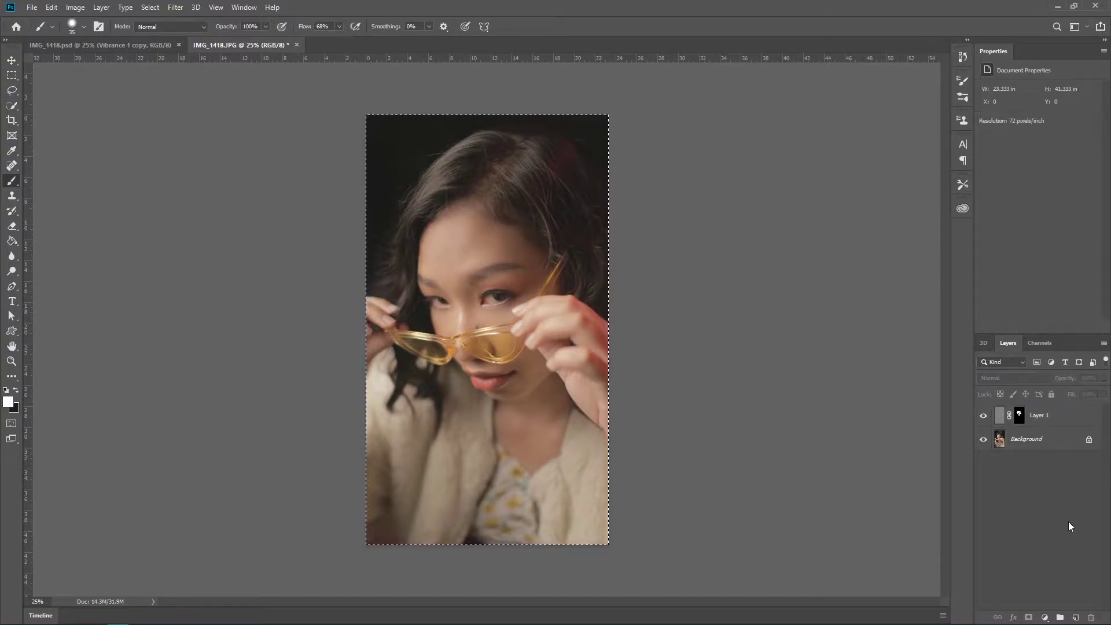
pyautogui.click(1062, 427)
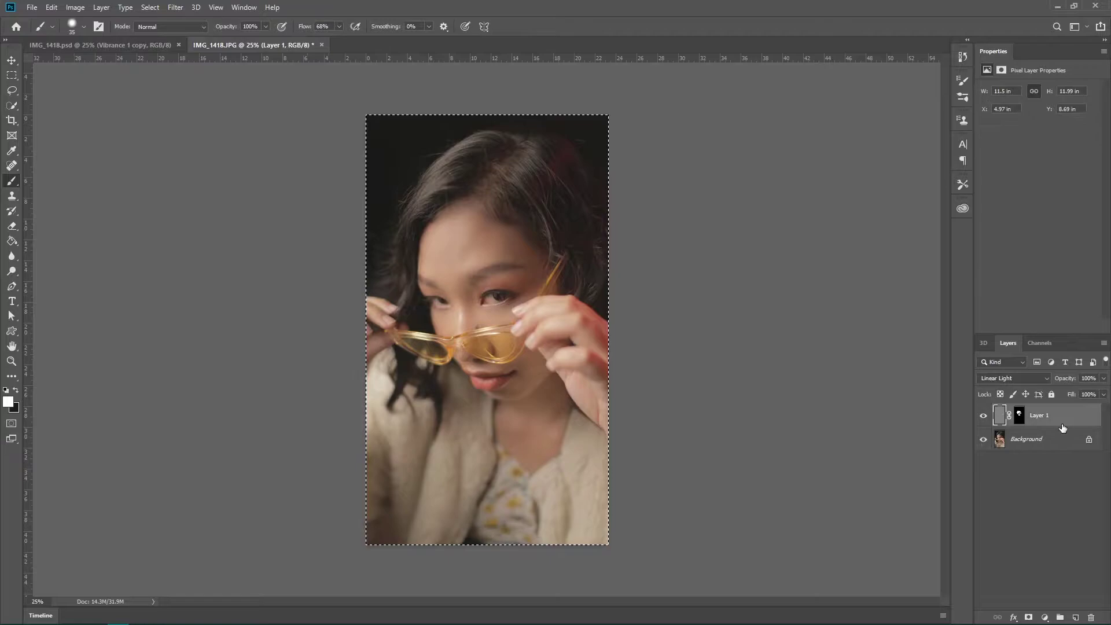
pyautogui.press('Delete')
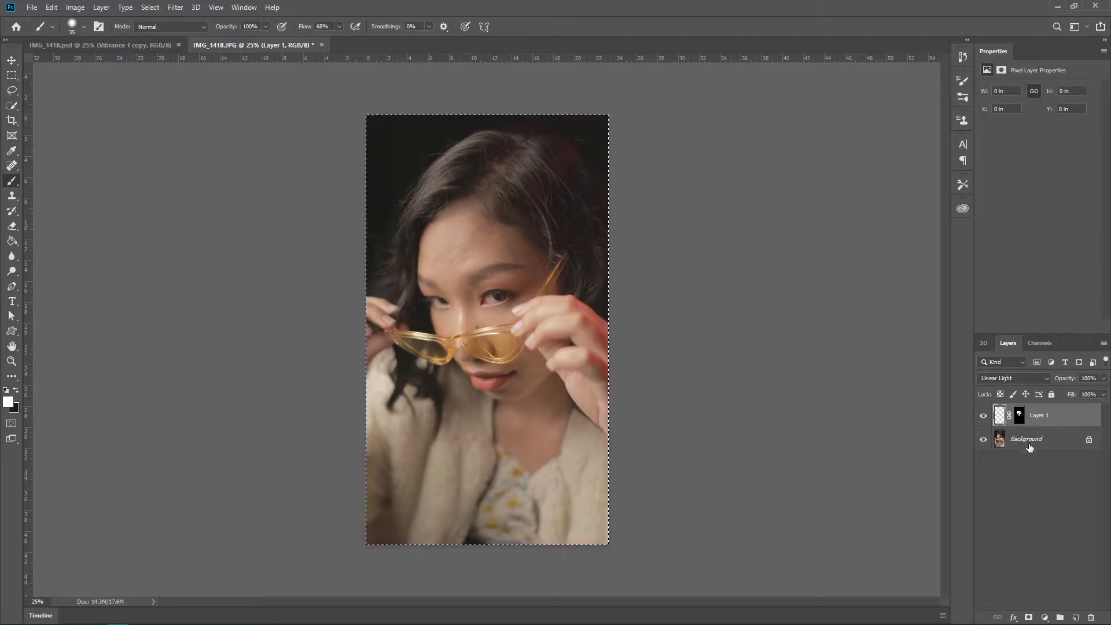
pyautogui.moveTo(1062, 427); pyautogui.dragTo(1090, 617)
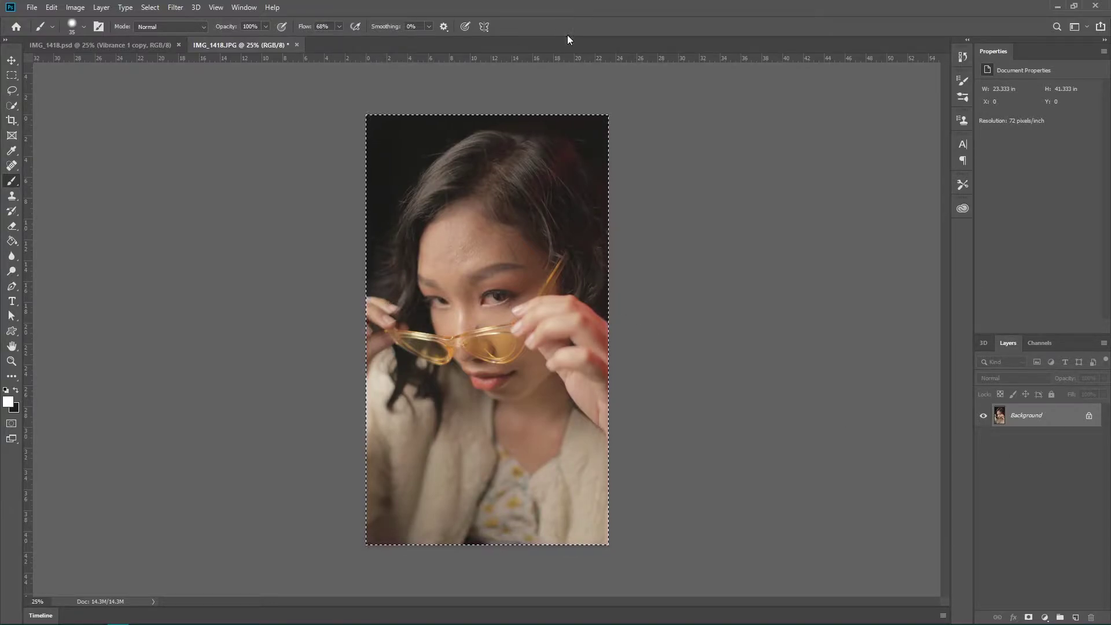
# Heal a forehead blemish with a size-30 Spot Healing Brush, then duplicate the Background layer.
pyautogui.scroll(4, 438, 238)
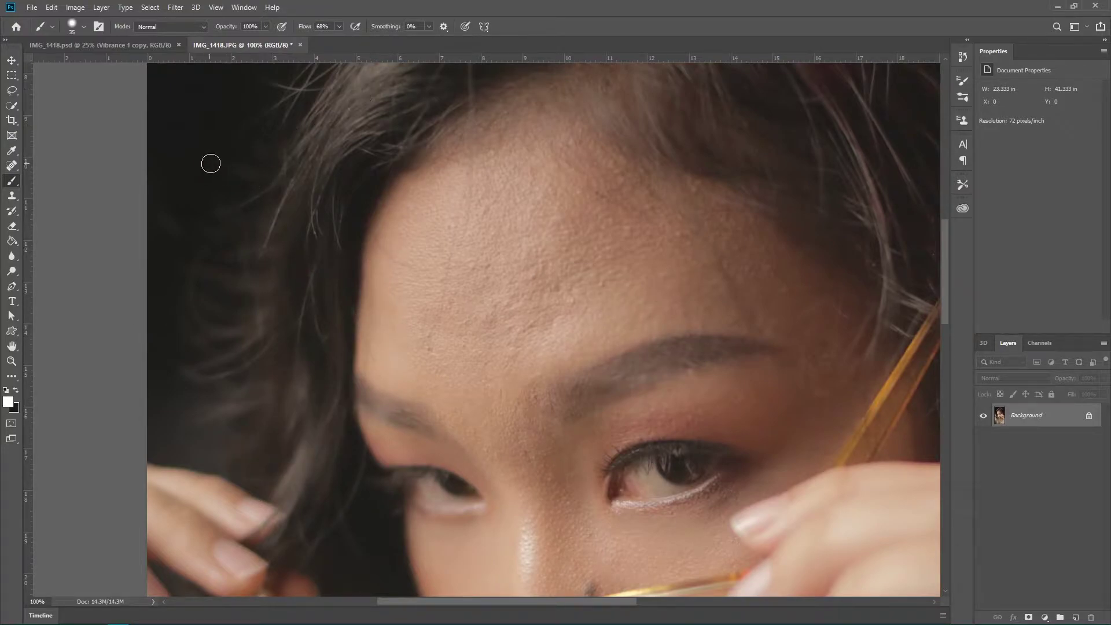
pyautogui.click(12, 166)
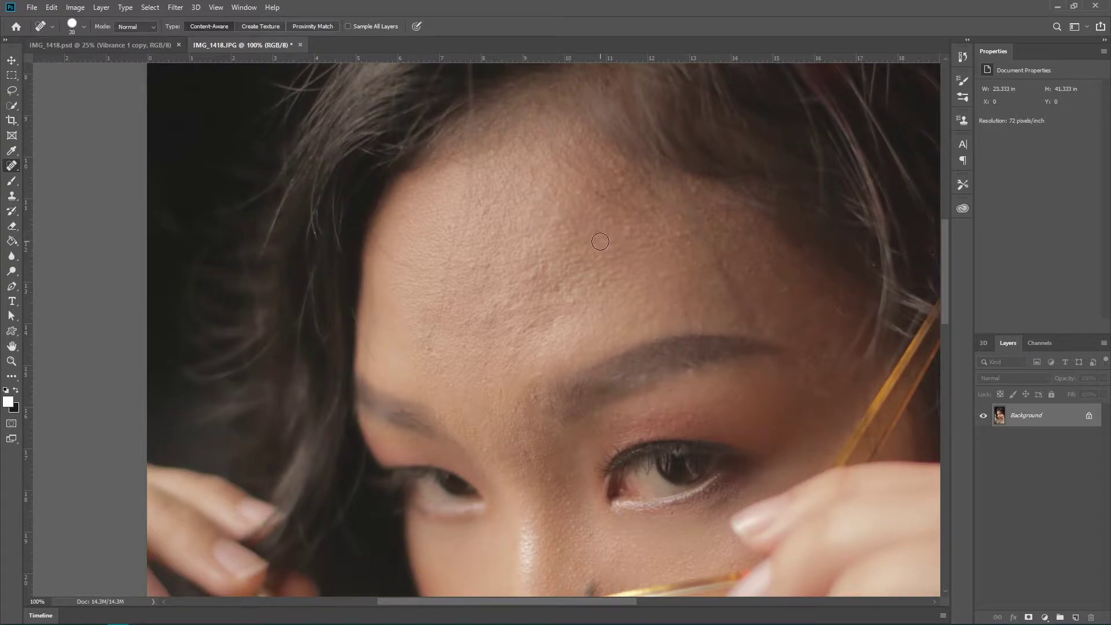
pyautogui.press(']')
pyautogui.moveTo(669, 446)
pyautogui.mouseDown()
pyautogui.moveTo(617, 268)
pyautogui.moveTo(687, 335)
pyautogui.mouseUp()
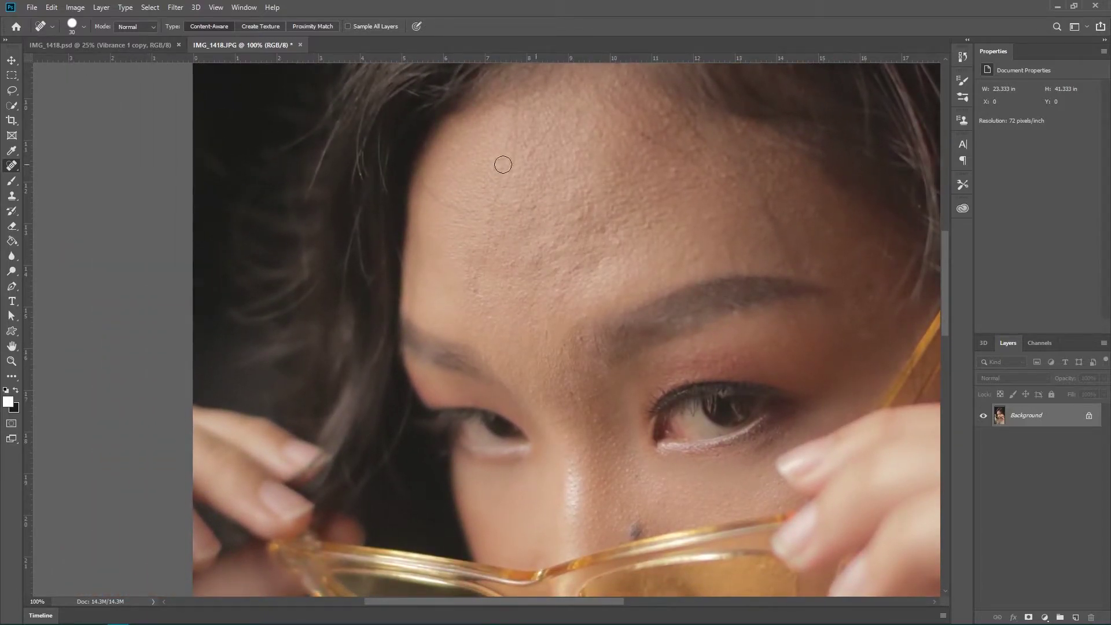
pyautogui.click(575, 260)
pyautogui.moveTo(1035, 415); pyautogui.dragTo(1077, 619)
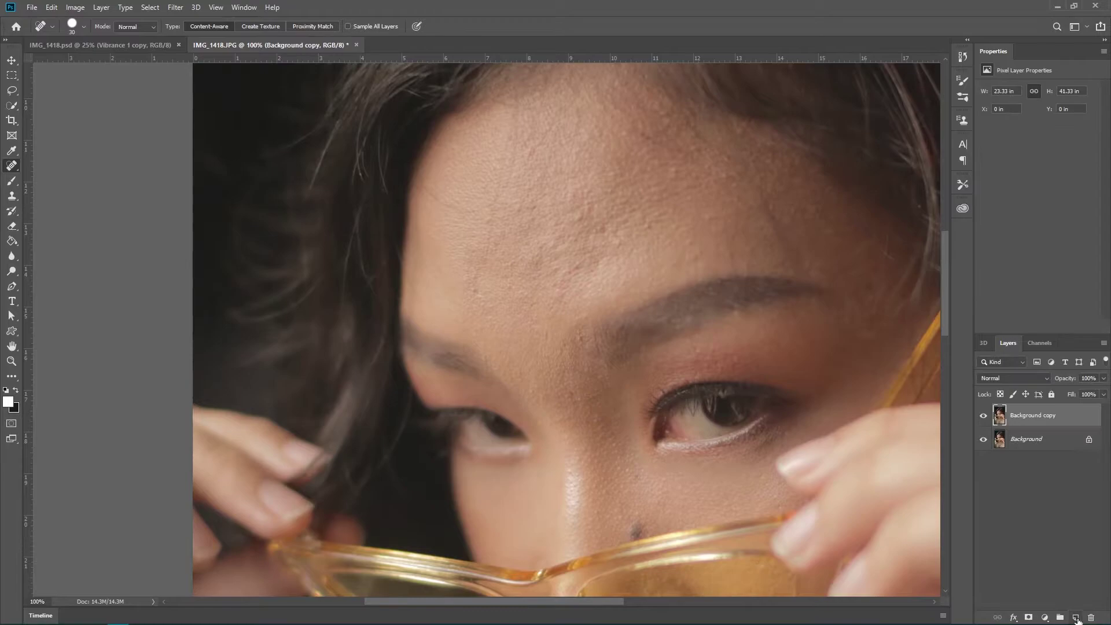
# Replace the Background copy with a Ctrl+J duplicate Layer 1 and invert its colours.
pyautogui.hotkey('ctrl', 'z')
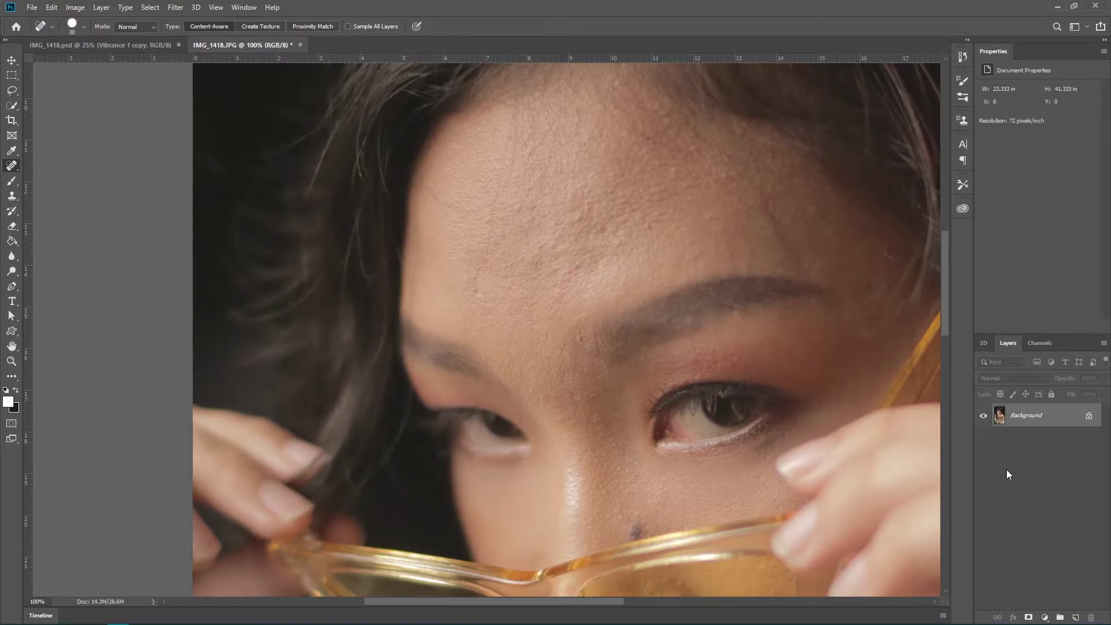
pyautogui.hotkey('ctrl', 'j')
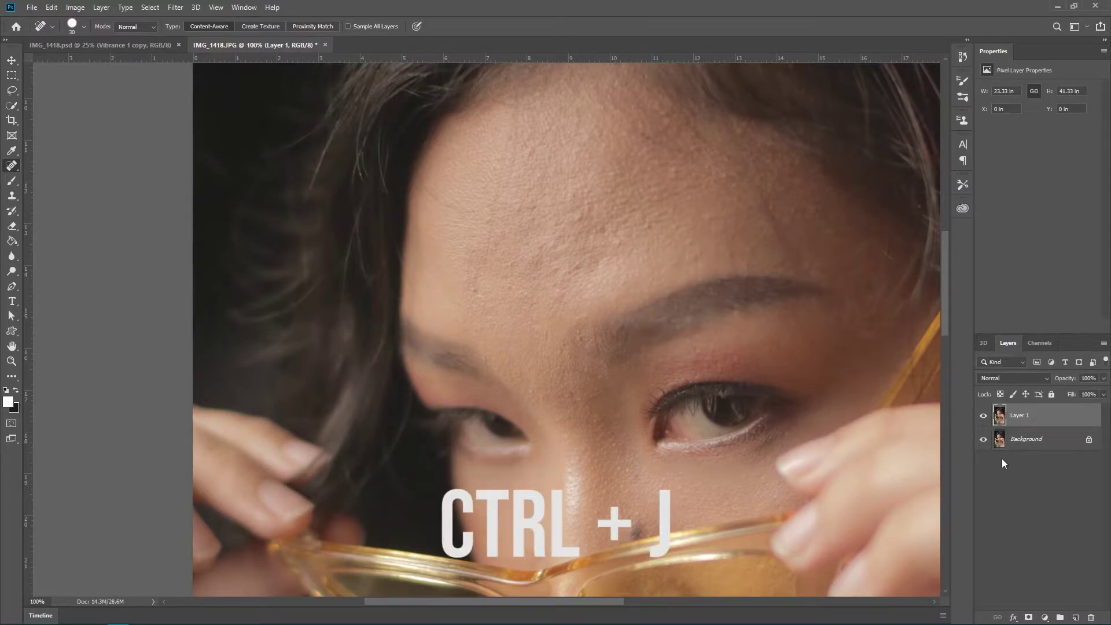
pyautogui.click(1029, 547)
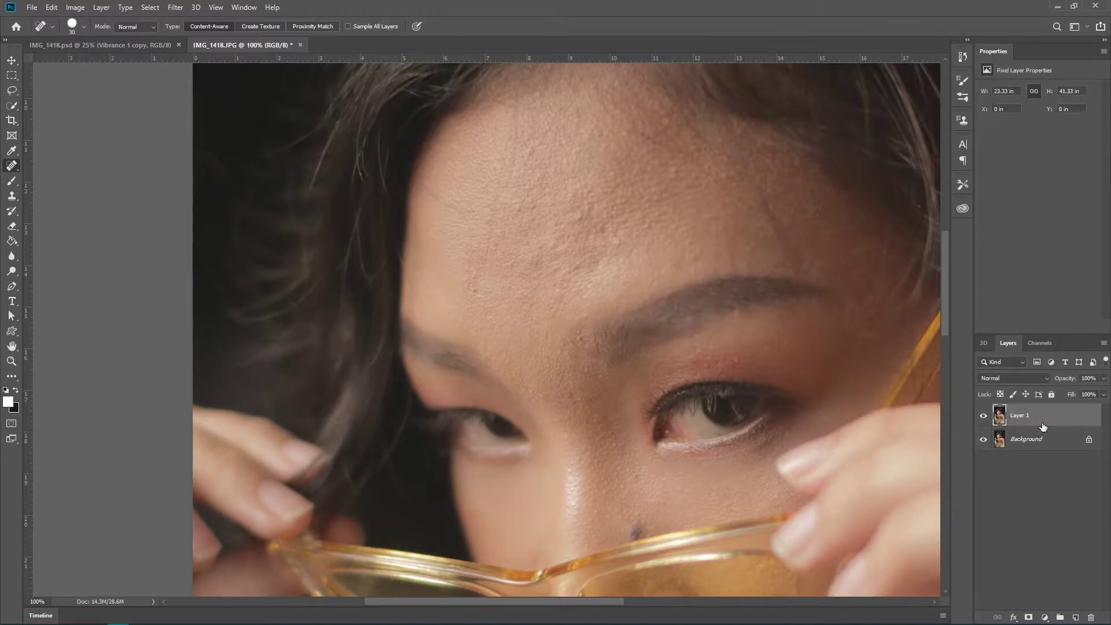
pyautogui.click(1043, 426)
pyautogui.hotkey('ctrl', 'i')
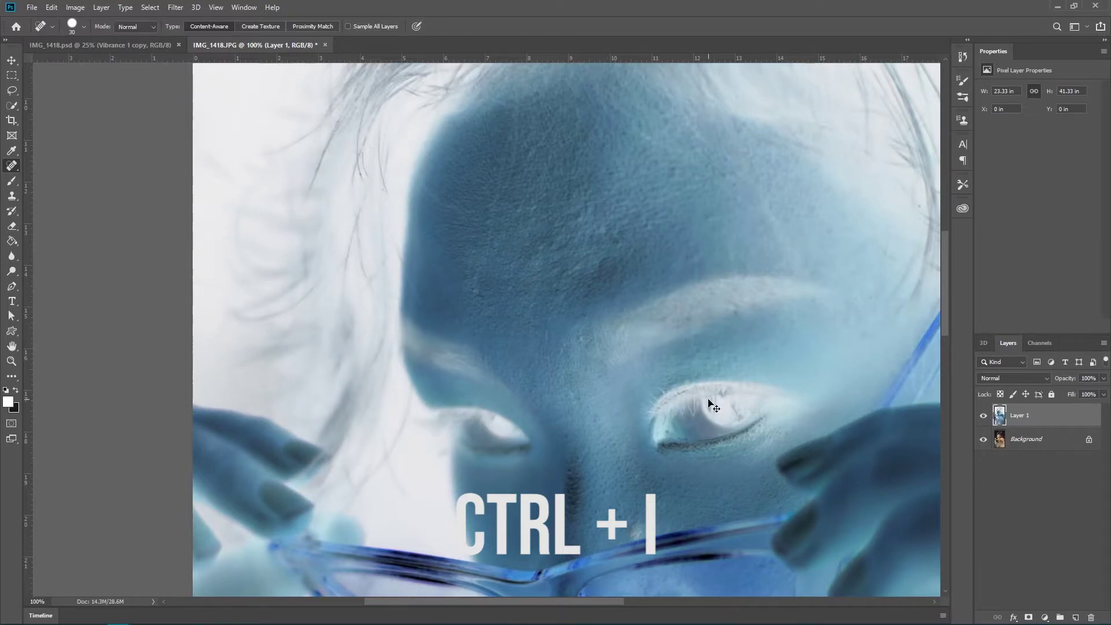
# Zoom out to 50% and set Layer 1's blend mode to Vivid Light.
pyautogui.hotkey('ctrl', '-')
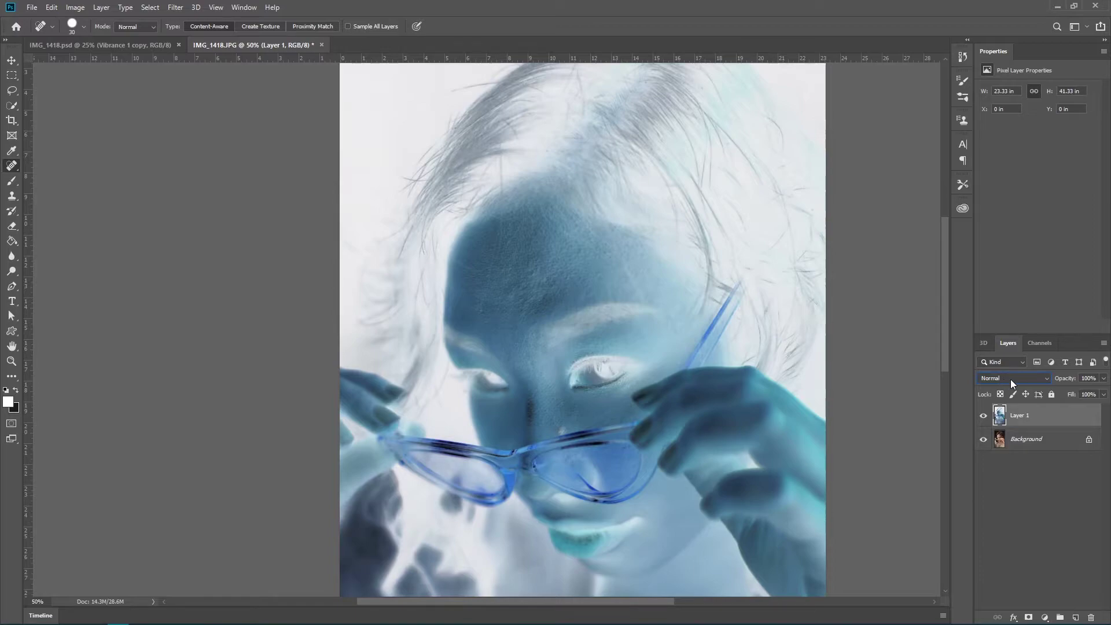
pyautogui.click(1043, 381)
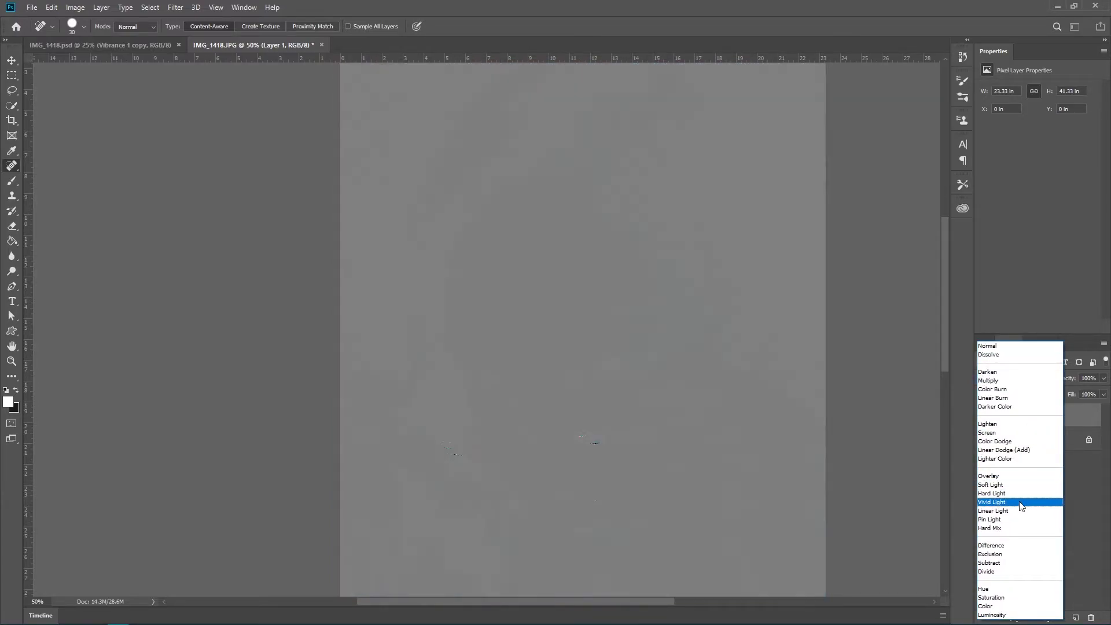
pyautogui.click(1018, 501)
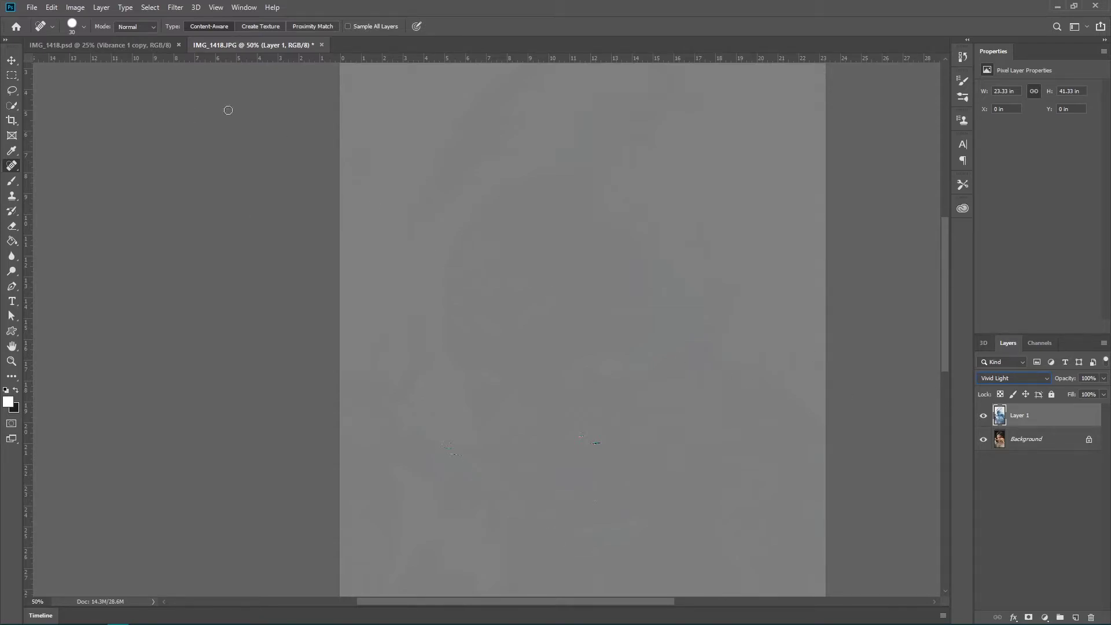
pyautogui.click(182, 8)
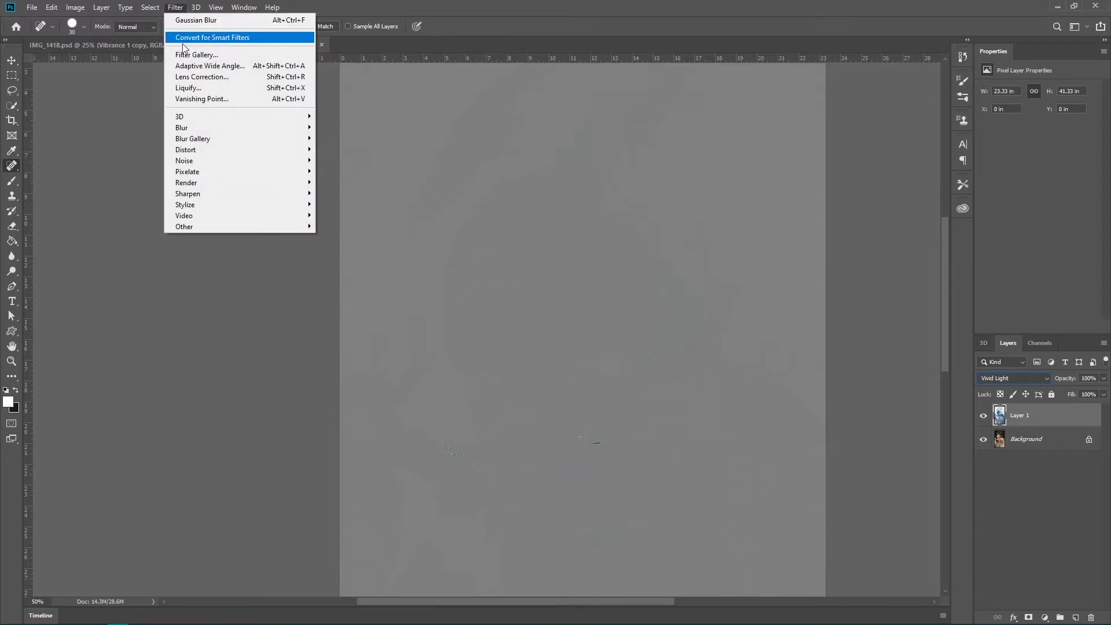
pyautogui.moveTo(184, 226)
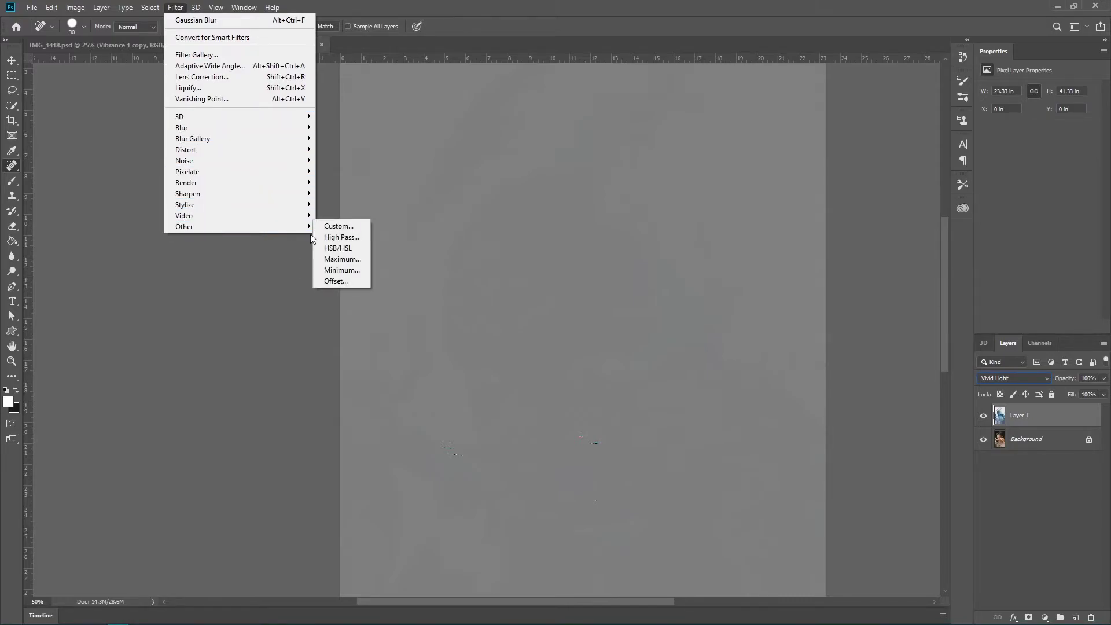
# Apply the High Pass filter to Layer 1 with a 9.8-pixel radius.
pyautogui.click(328, 236)
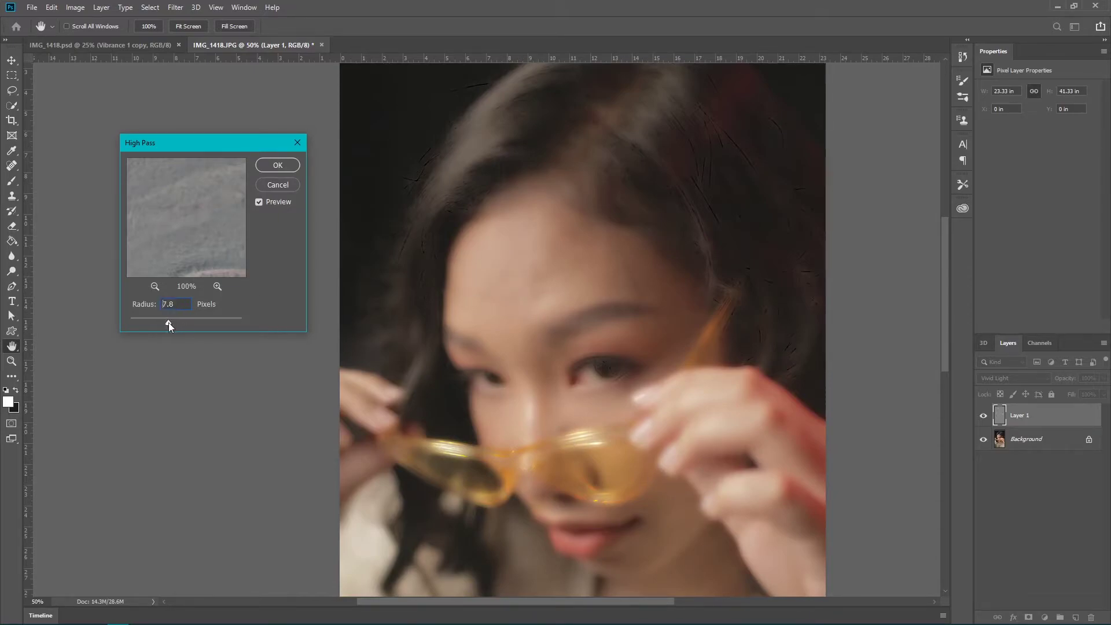
pyautogui.moveTo(168, 321)
pyautogui.mouseDown()
pyautogui.moveTo(192, 322)
pyautogui.moveTo(173, 322)
pyautogui.mouseUp()
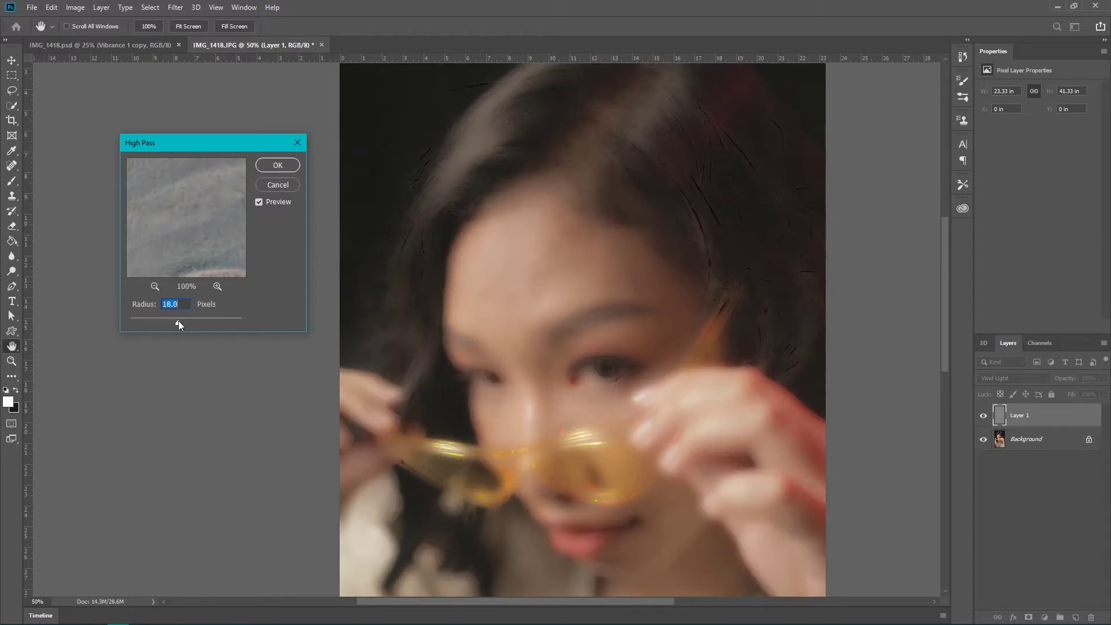
pyautogui.moveTo(175, 322); pyautogui.dragTo(176, 323)
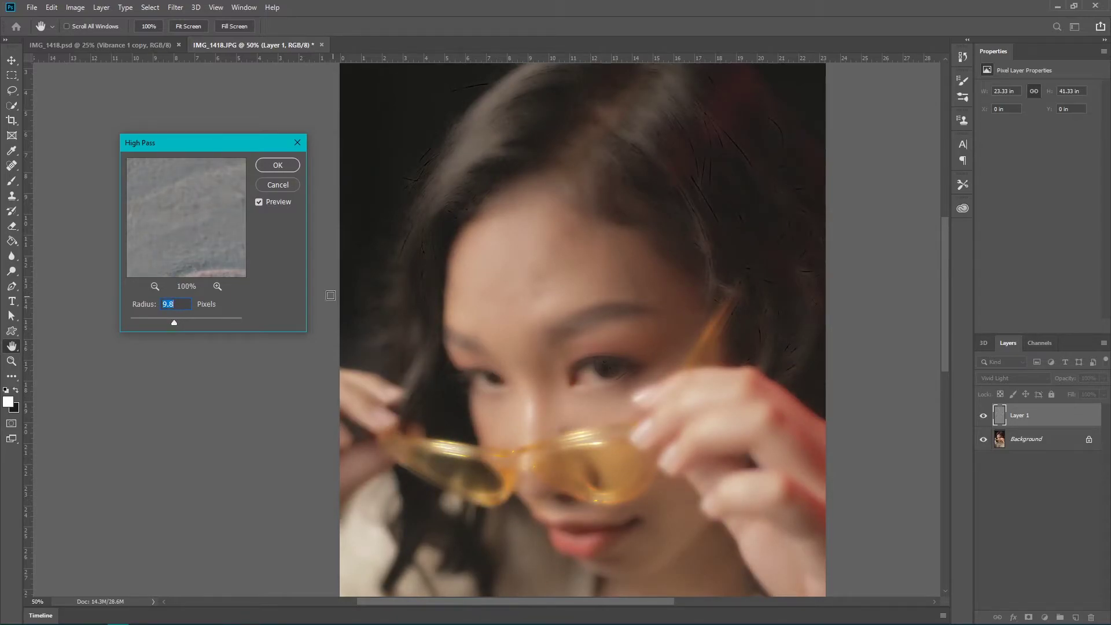
pyautogui.click(277, 165)
pyautogui.press('j')
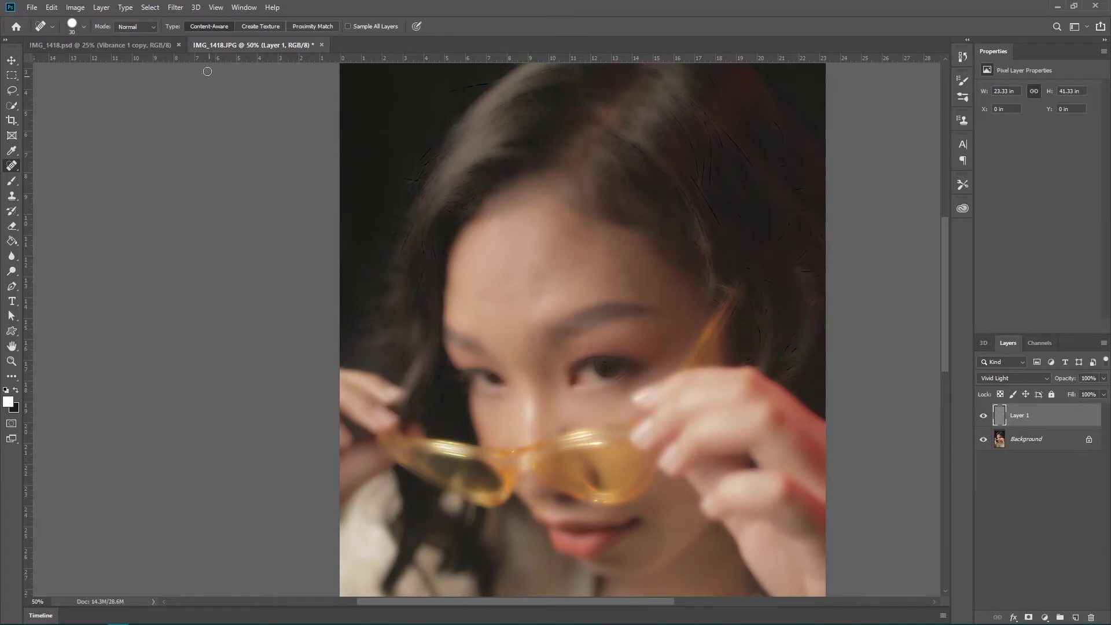
pyautogui.click(174, 7)
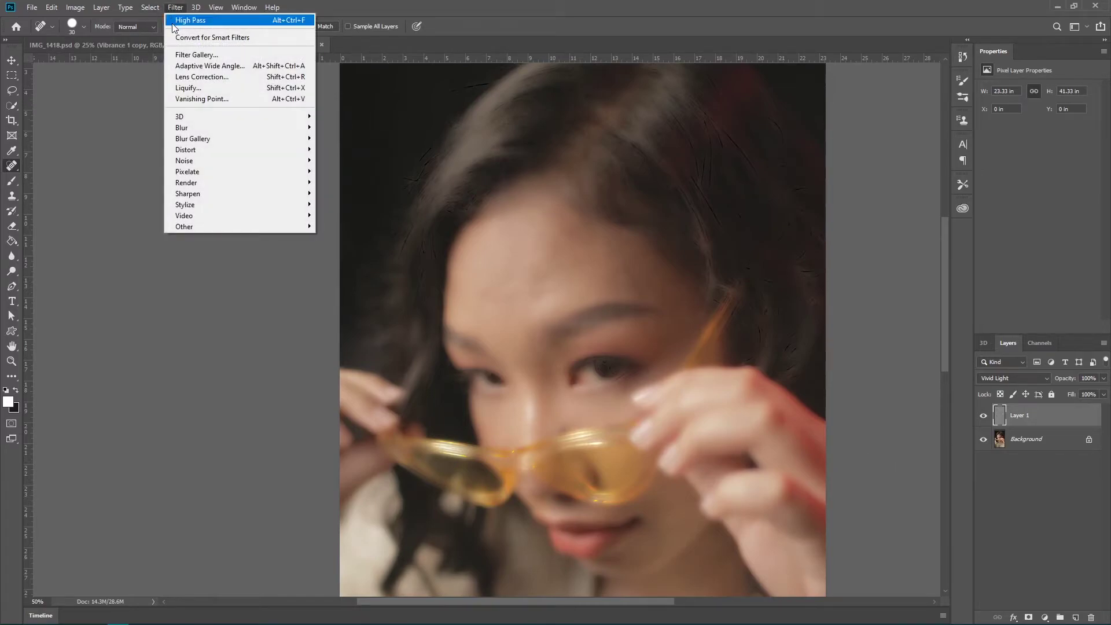
pyautogui.moveTo(182, 128)
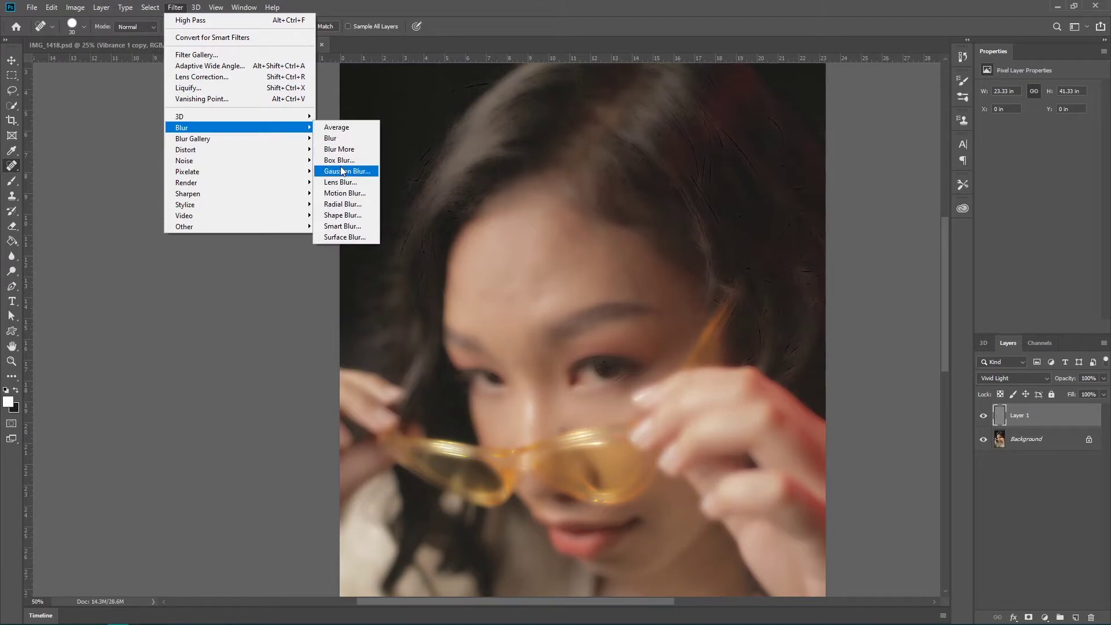
# Apply a small-radius Gaussian Blur to Layer 1.
pyautogui.click(342, 170)
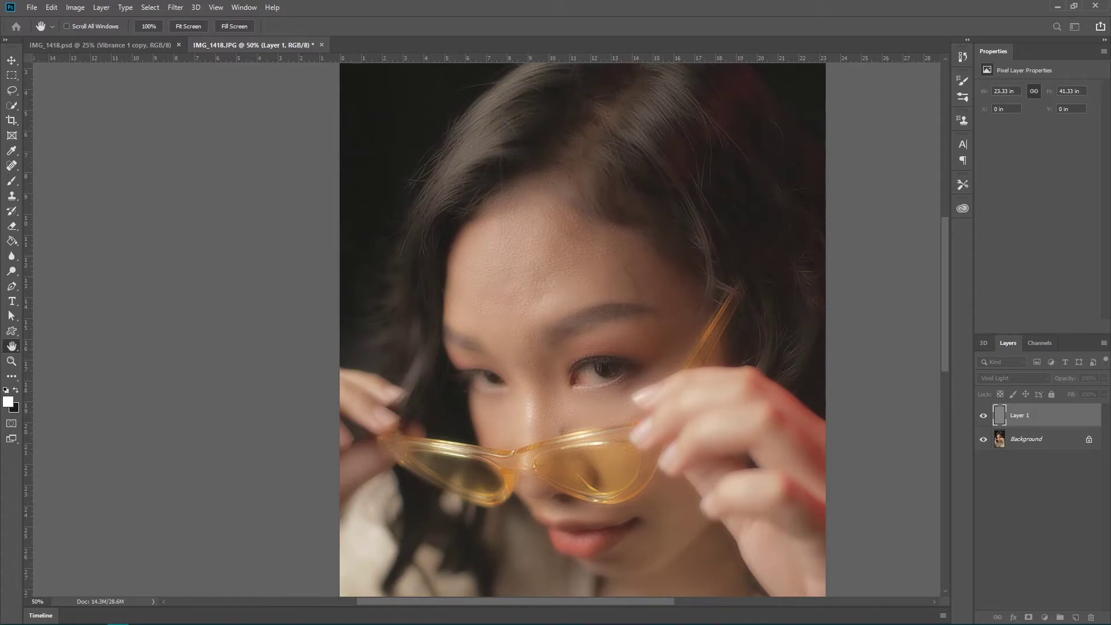
pyautogui.press('j')
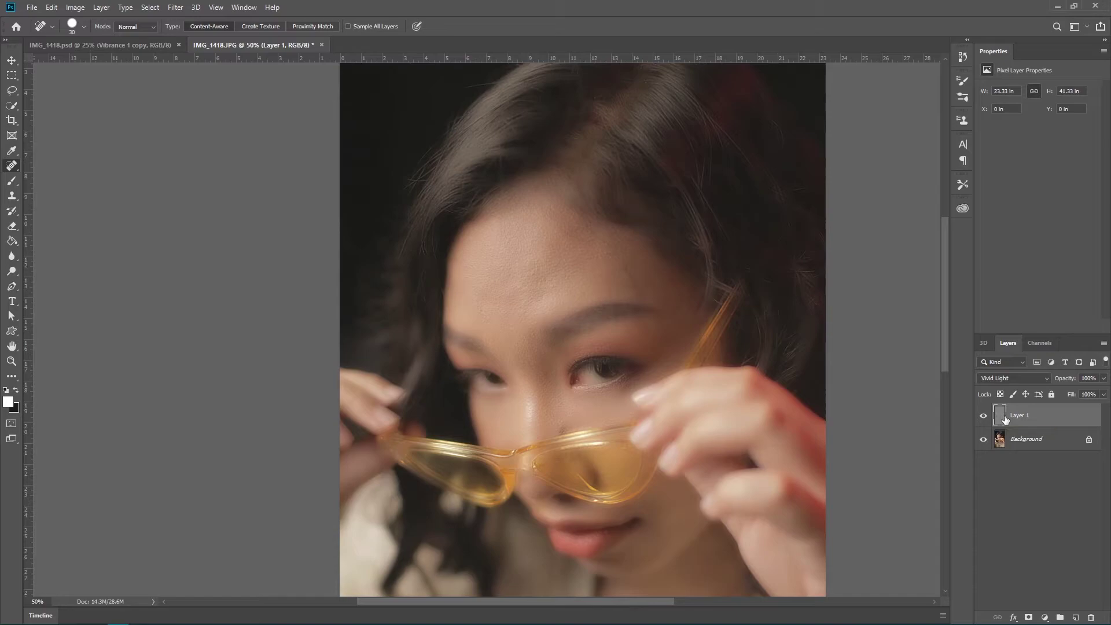
# Add a black hide-all mask to Layer 1 and pick an enlarged white brush.
pyautogui.moveTo(1005, 419); pyautogui.dragTo(1028, 617)
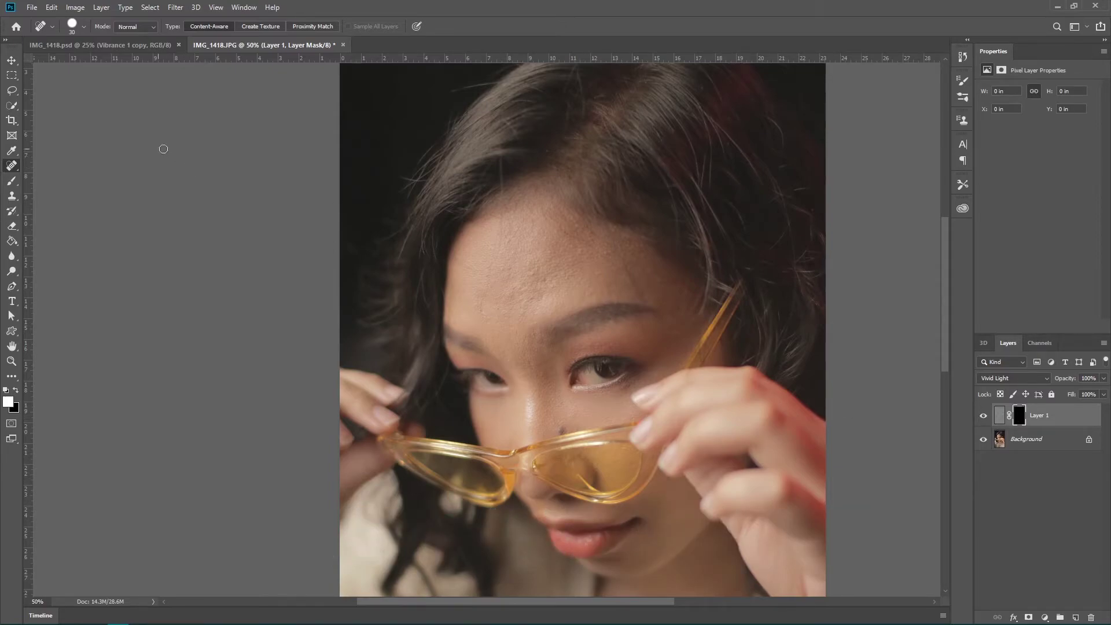
pyautogui.click(12, 180)
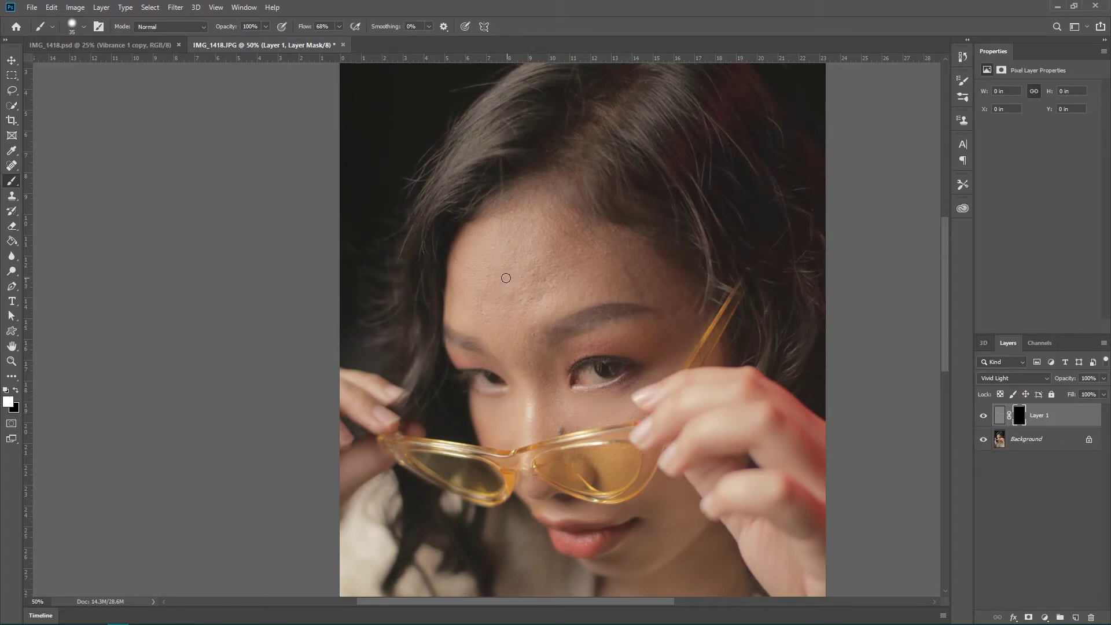
pyautogui.press(']')
pyautogui.press(']')
pyautogui.press(']')
# Paint the mask white over the forehead, cheeks and chin to reveal the smoothing.
pyautogui.moveTo(509, 277)
pyautogui.mouseDown()
pyautogui.moveTo(540, 246)
pyautogui.moveTo(501, 218)
pyautogui.mouseUp()
pyautogui.moveTo(611, 343); pyautogui.dragTo(543, 252)
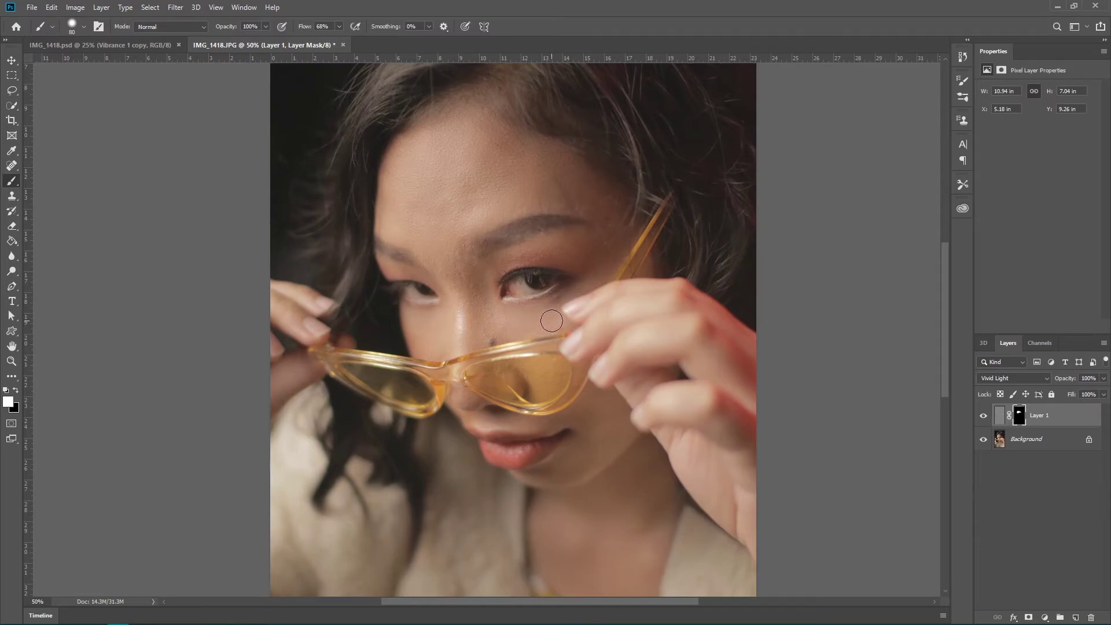
pyautogui.moveTo(551, 320); pyautogui.dragTo(504, 327)
pyautogui.press('[')
pyautogui.press('[')
pyautogui.press('[')
pyautogui.keyDown('alt'); pyautogui.click(1021, 418); pyautogui.keyUp('alt')
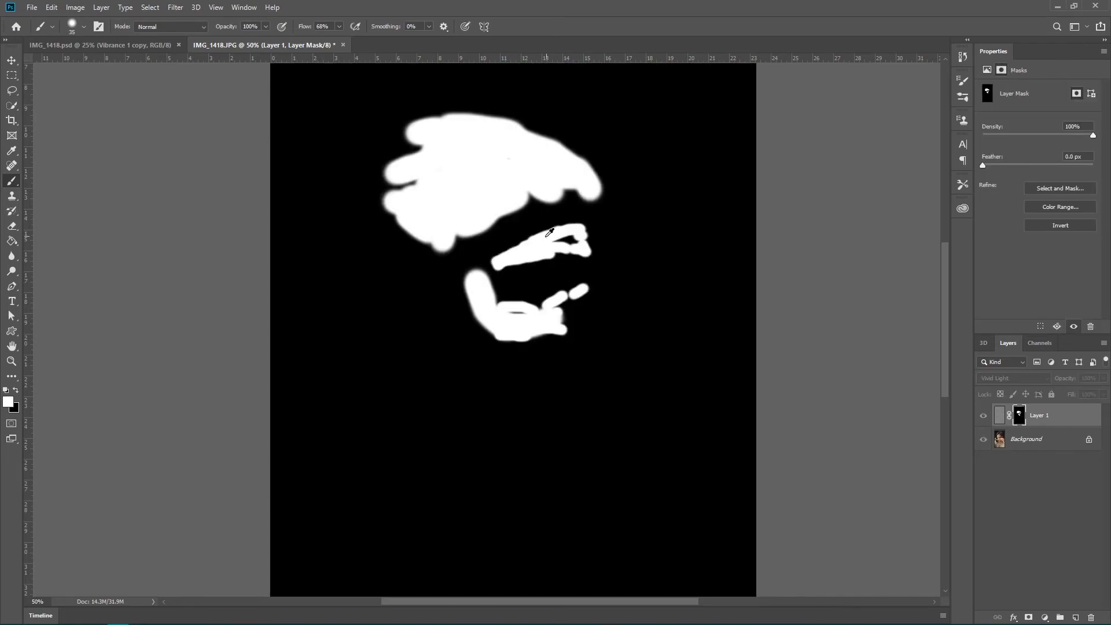
pyautogui.click(1001, 415)
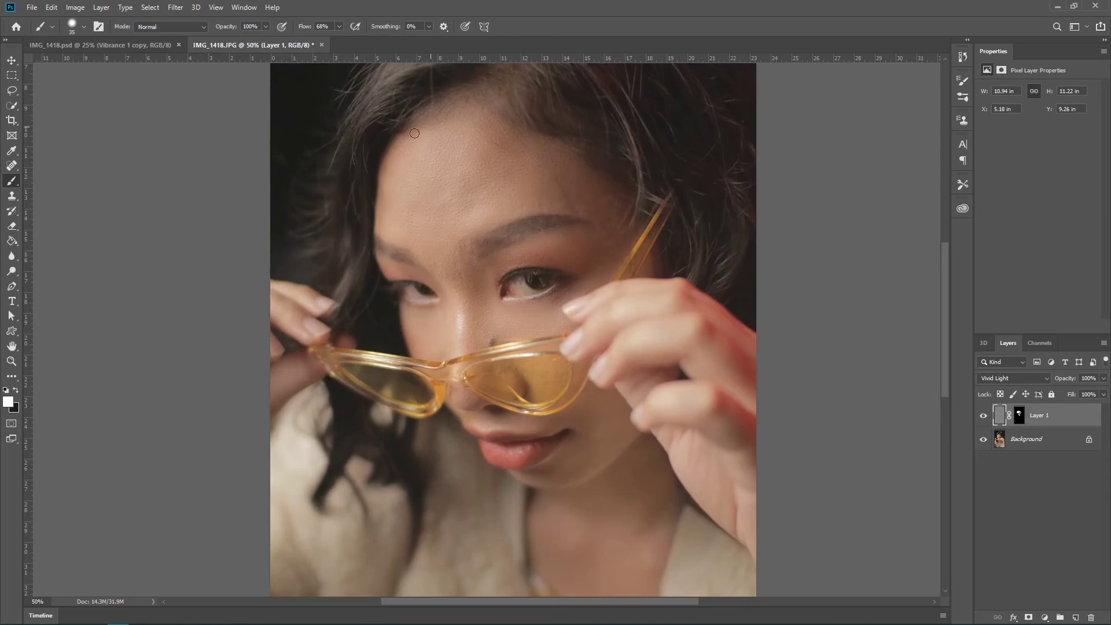
pyautogui.click(984, 416)
pyautogui.click(984, 416)
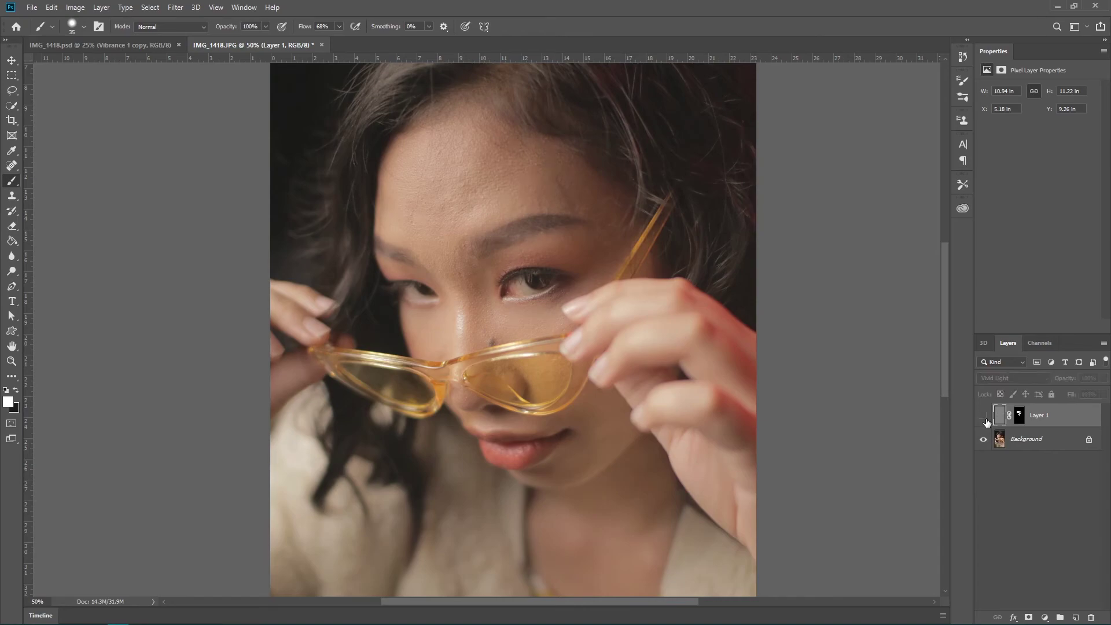
pyautogui.click(985, 417)
pyautogui.click(985, 417)
pyautogui.click(984, 417)
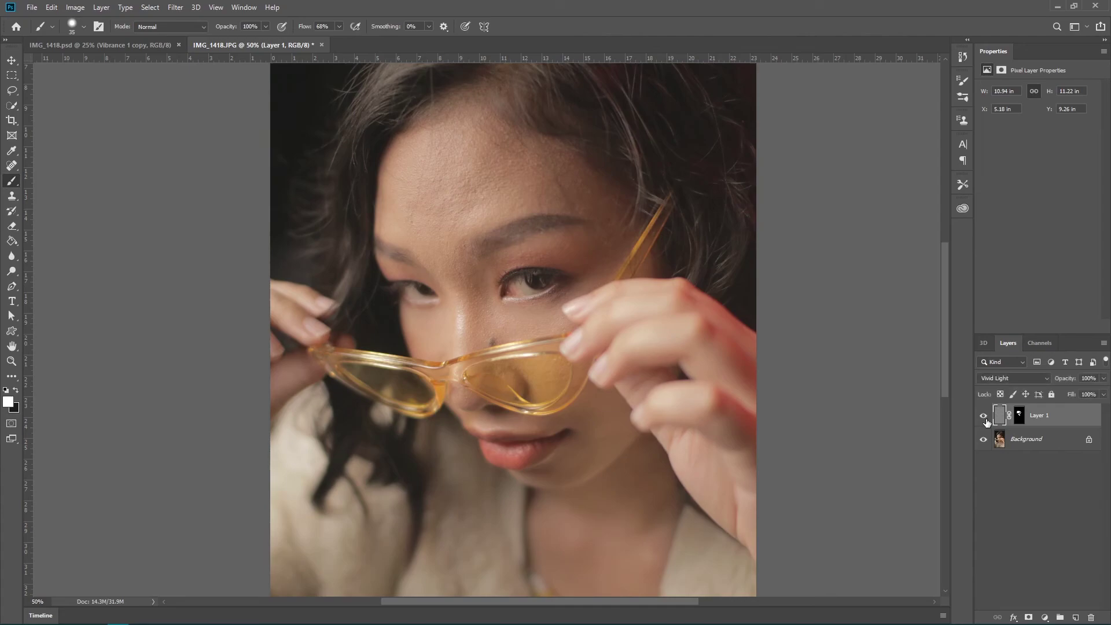